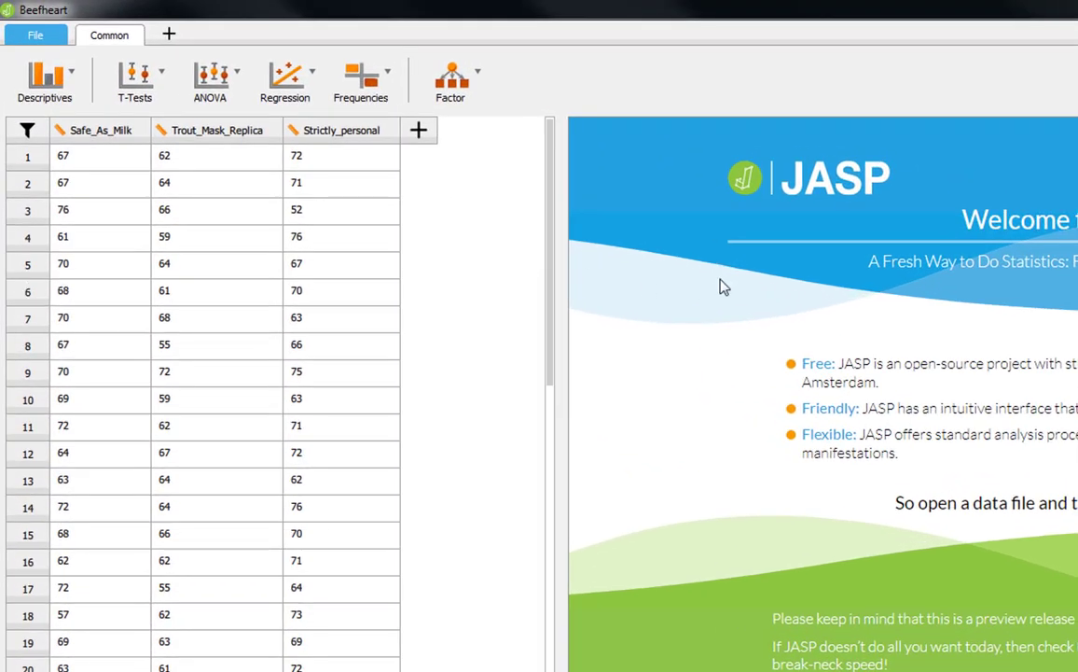
Step: Start a new Repeated Measures ANOVA from the ANOVA menu in the Common toolbar
scroll(481, 277, down, 20)
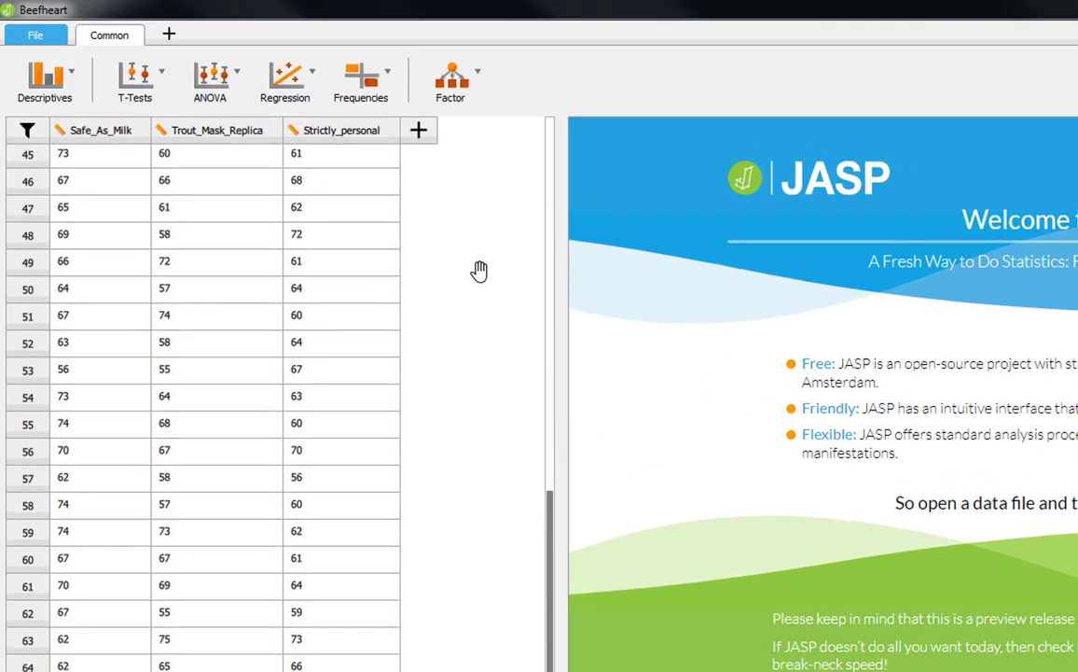
scroll(479, 270, up, 2)
scroll(478, 271, up, 20)
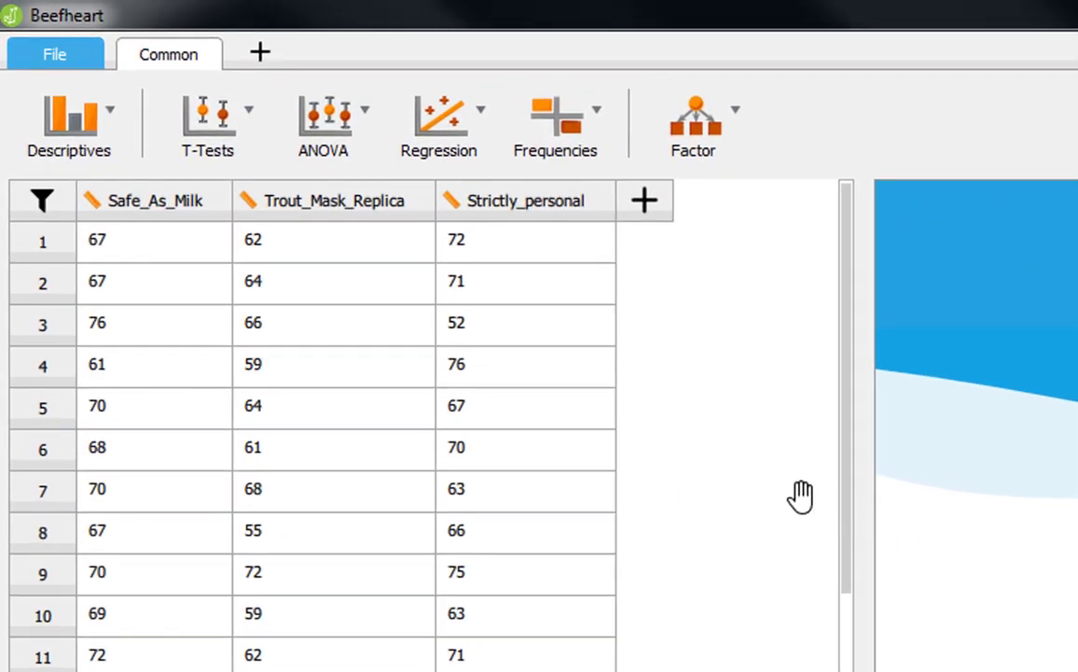
click(320, 124)
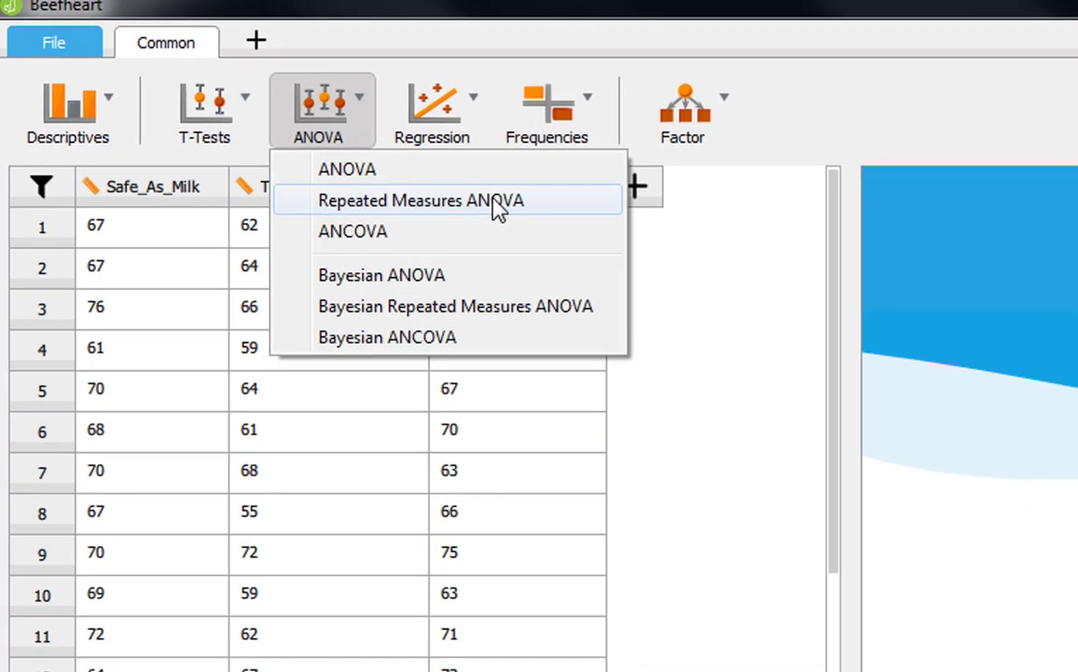
click(500, 206)
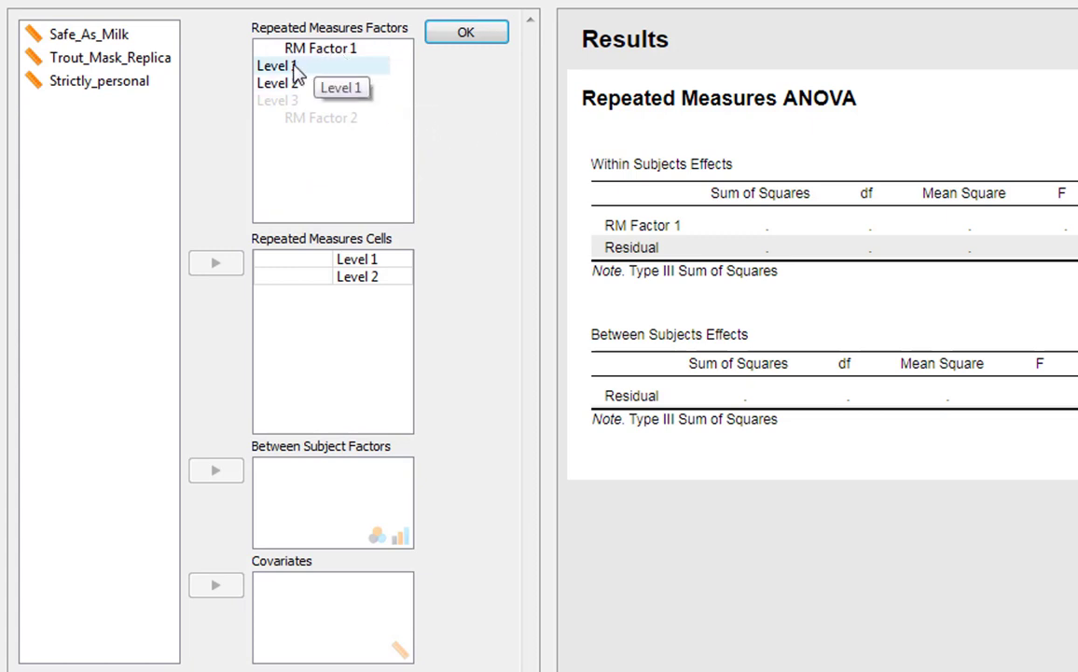
Step: Rename RM Factor 1 to Album and its three levels to SAM, TMR and SP
click(316, 51)
text(Album)
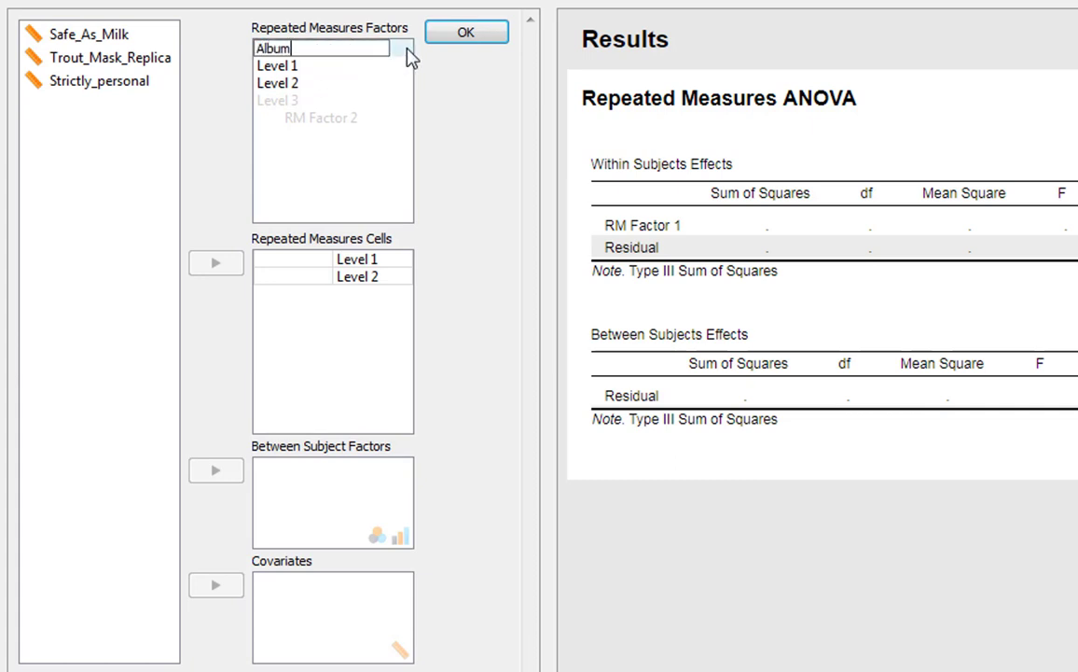
click(292, 67)
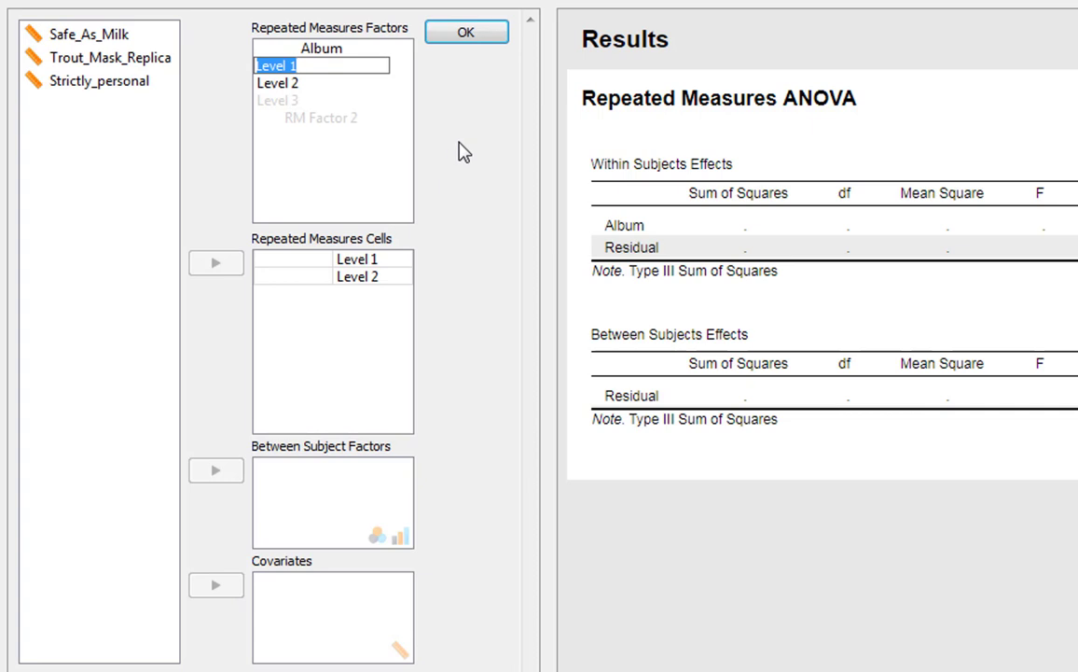
text(SAM)
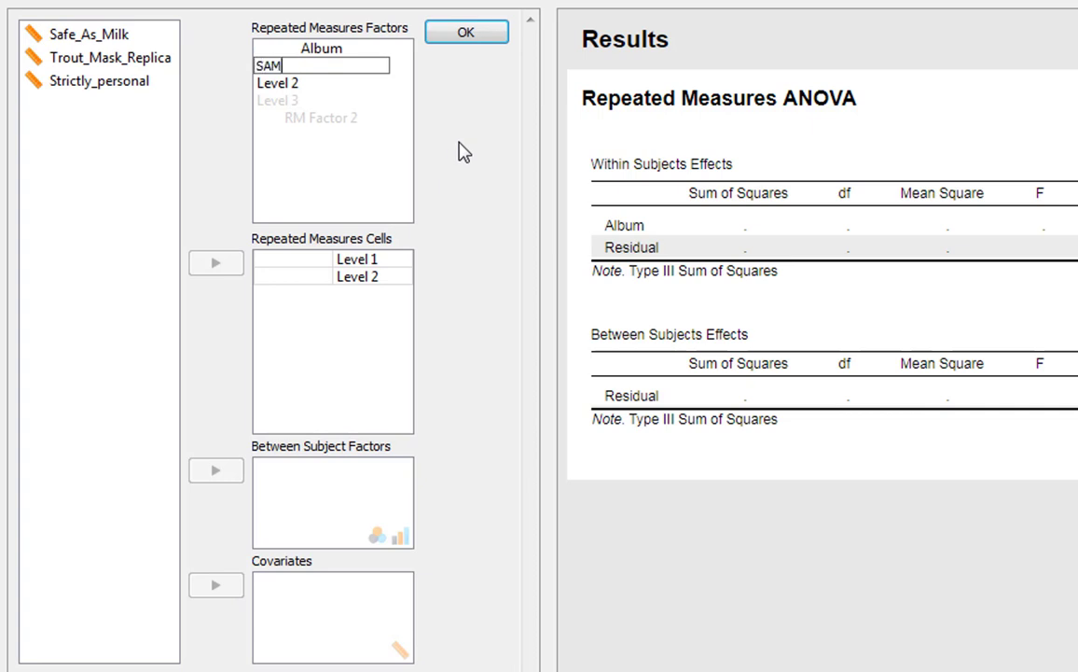
click(296, 86)
text(TM)
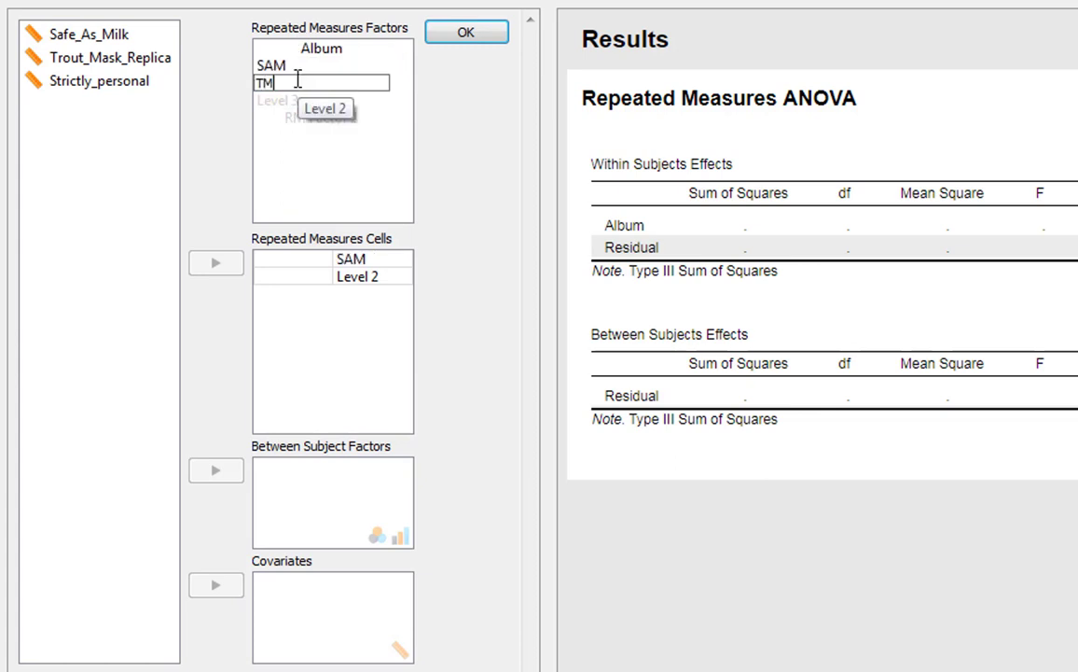
text(R)
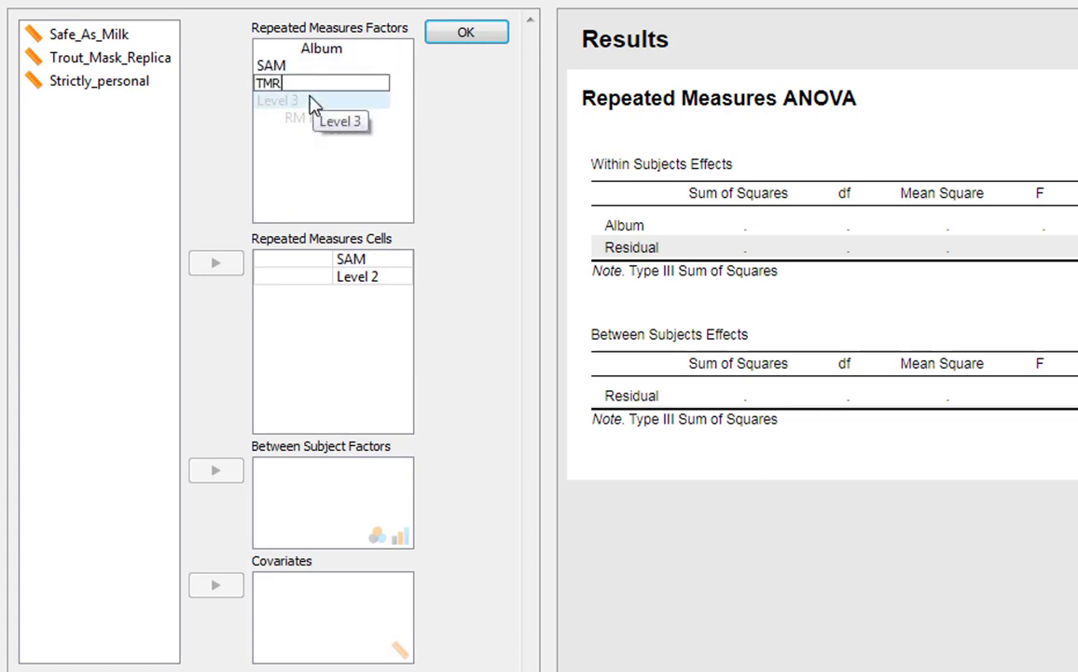
click(311, 100)
text(SP)
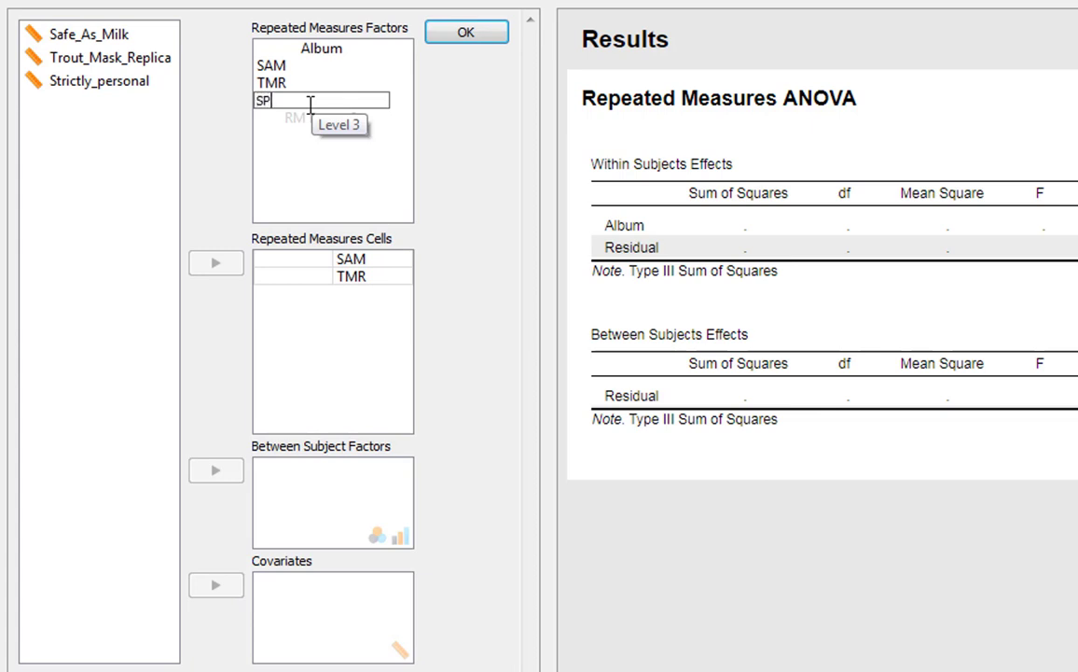
key(Return)
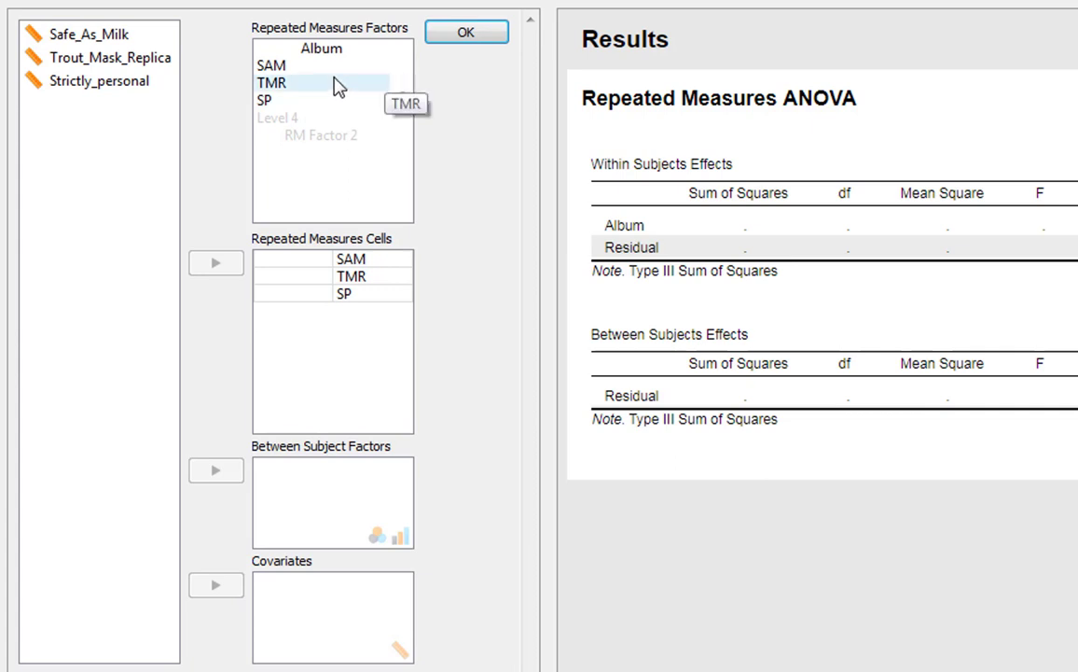
double_click(264, 100)
click(440, 99)
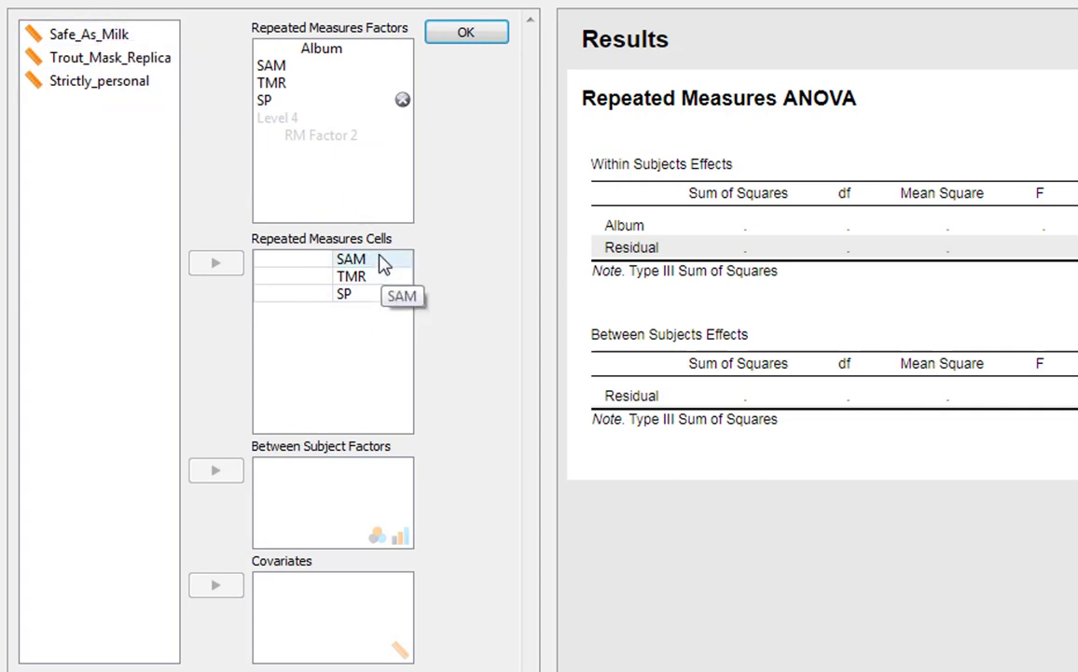
Step: Assign Safe_As_Milk, Trout_Mask_Replica and Strictly_personal to the SAM, TMR and SP cells
click(119, 42)
click(216, 263)
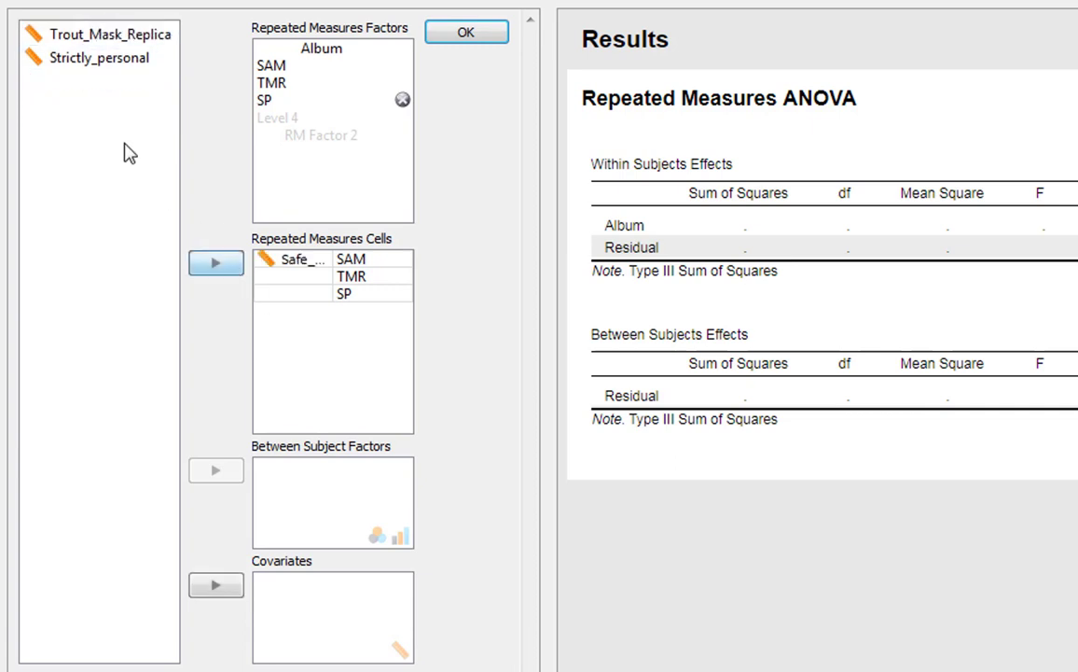
click(90, 37)
click(216, 264)
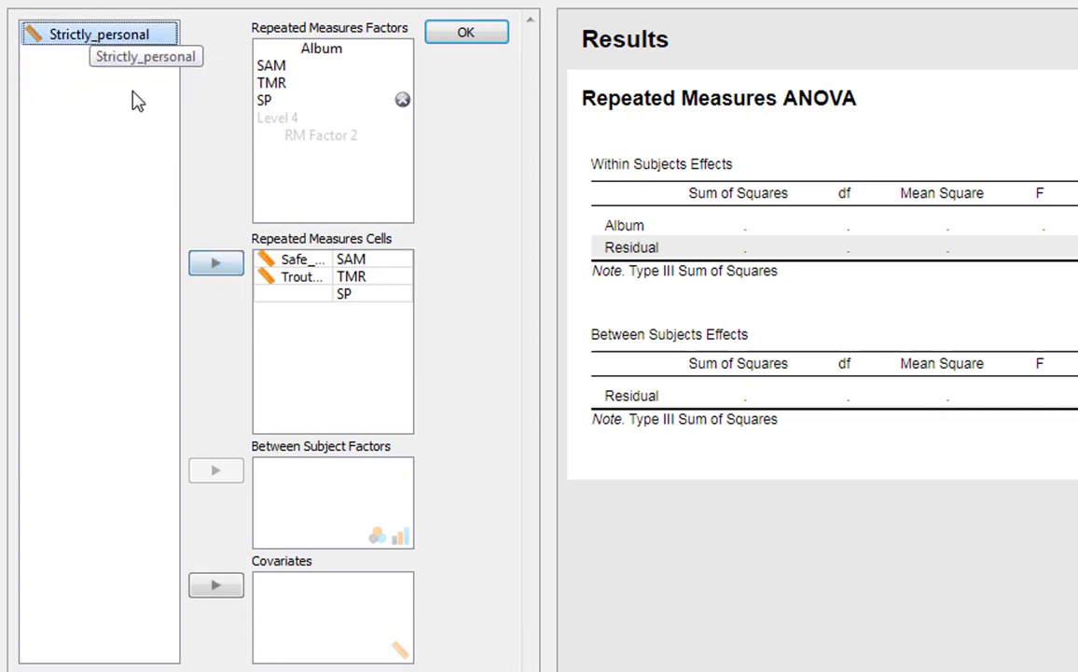
click(206, 268)
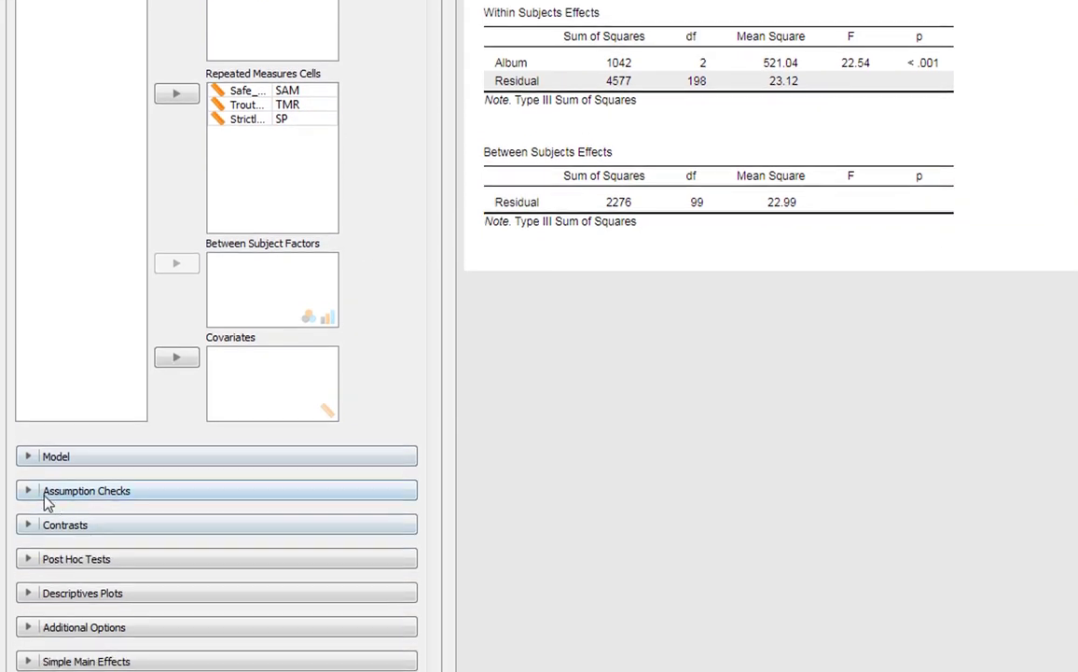
Step: Turn on Sphericity tests under Assumption Checks for the Album factor
click(32, 617)
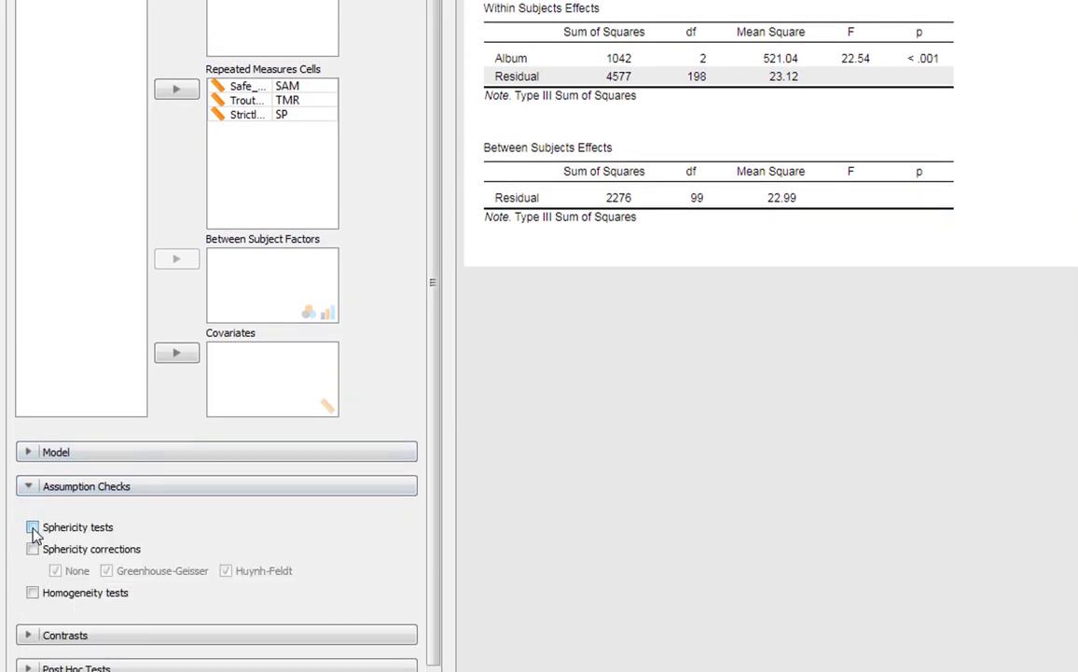
click(33, 528)
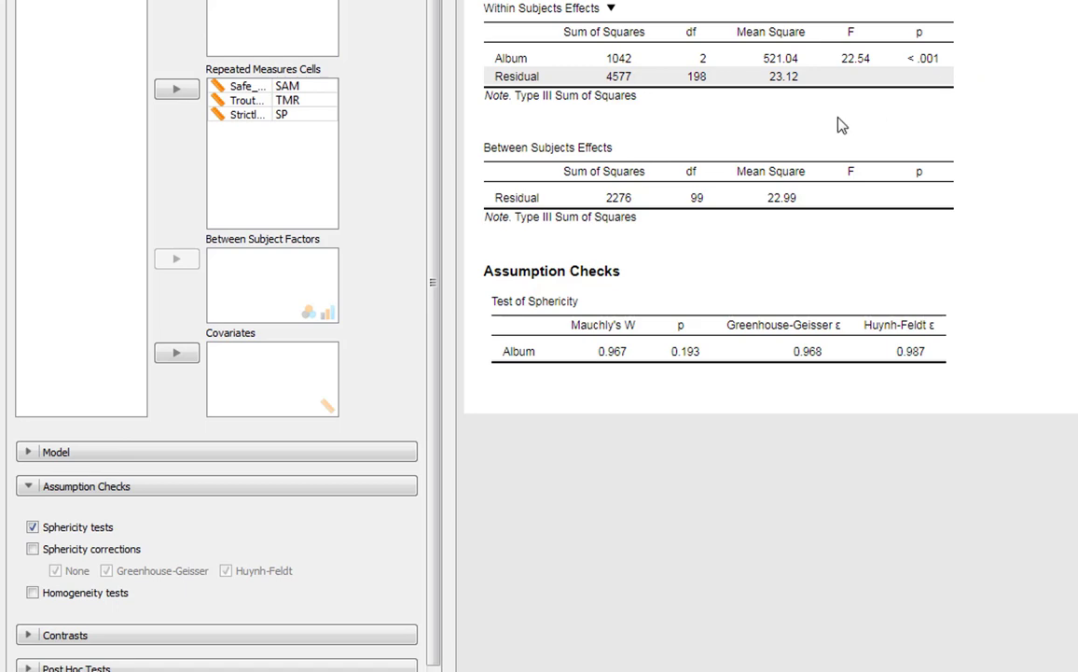
Step: Add η² effect size estimates, leaving partial η² unticked
scroll(248, 571, down, 3)
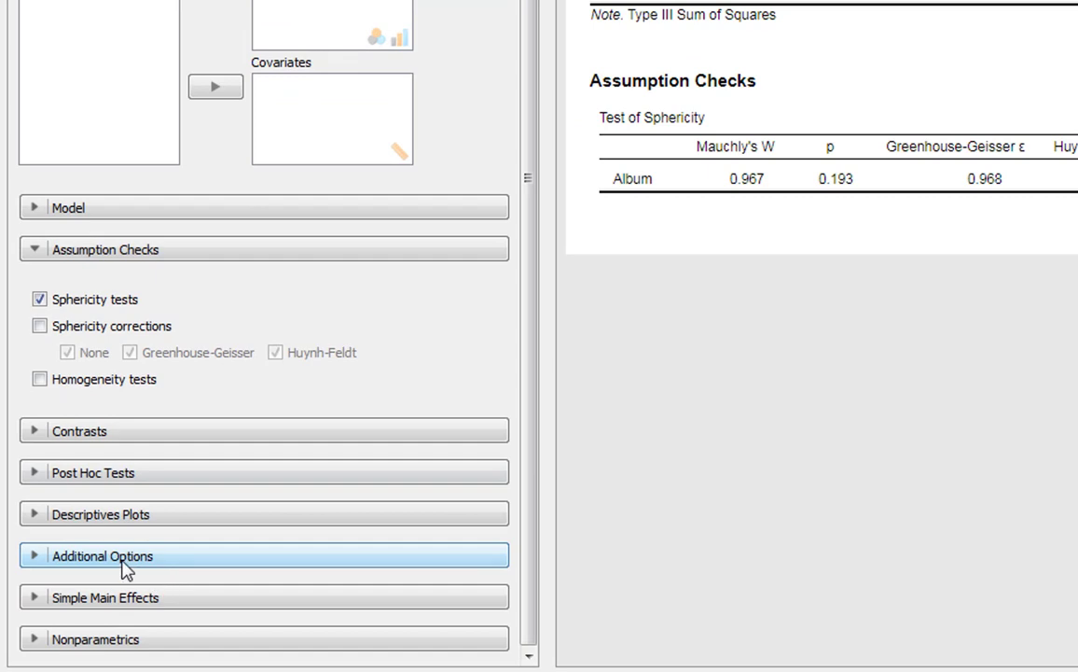
click(124, 580)
scroll(124, 583, down, 3)
click(47, 486)
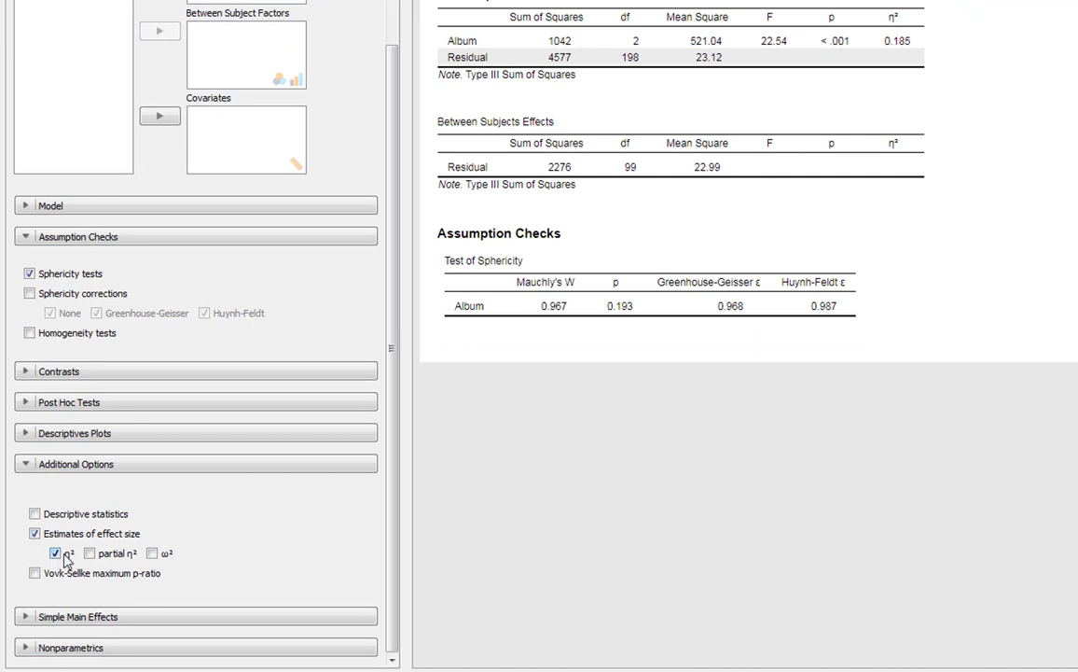
click(90, 554)
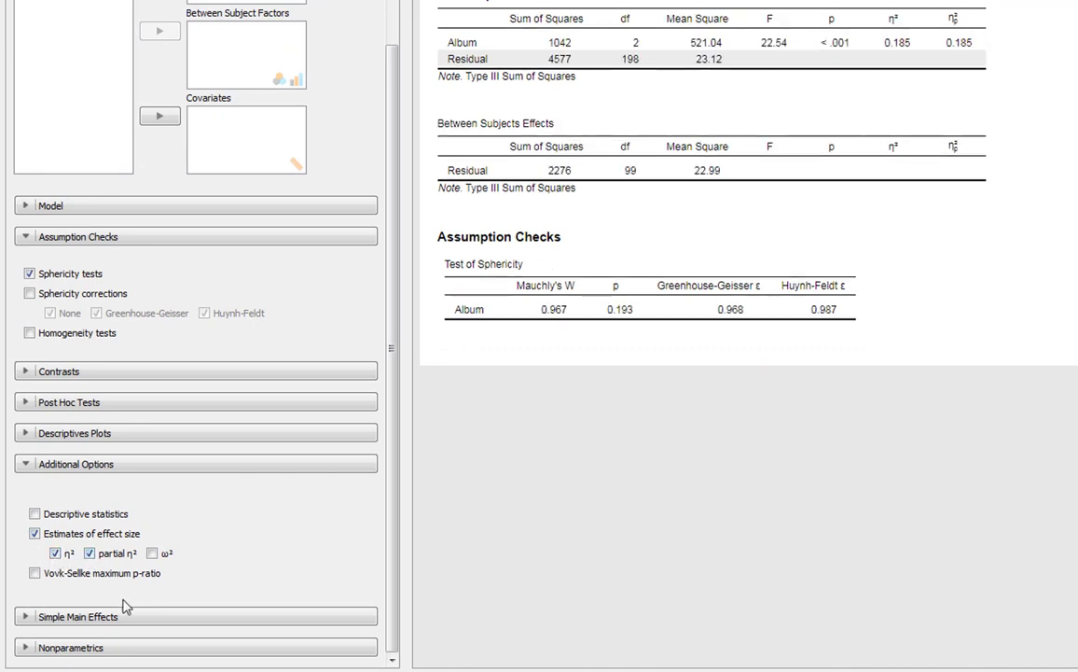
click(90, 554)
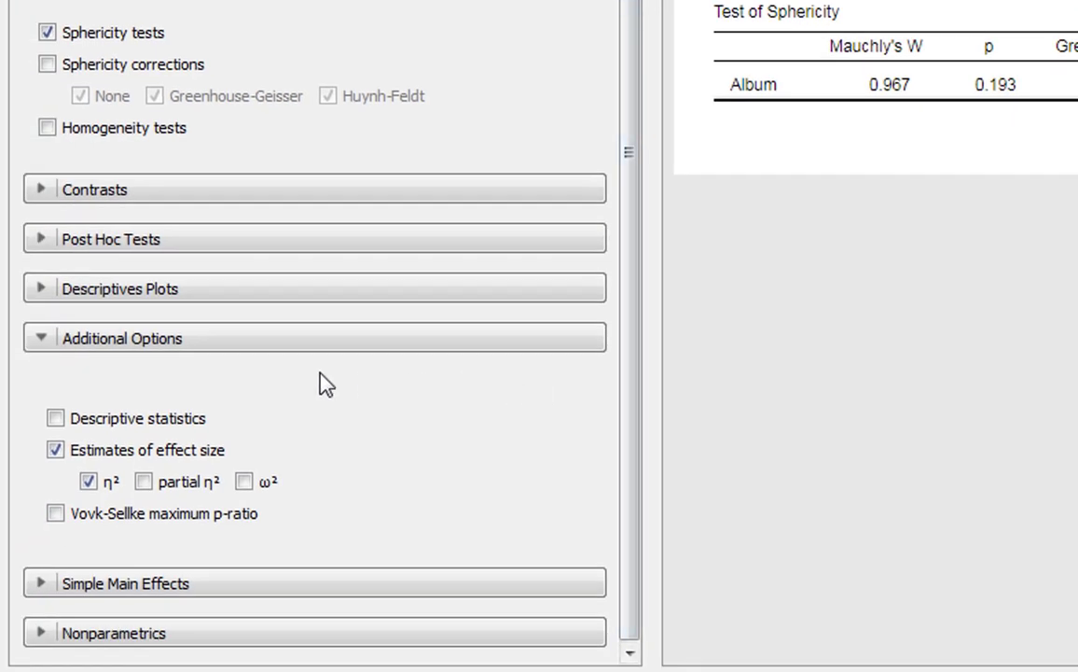
Step: Tick Descriptive statistics to show mean, SD and N for SAM, TMR and SP
click(58, 420)
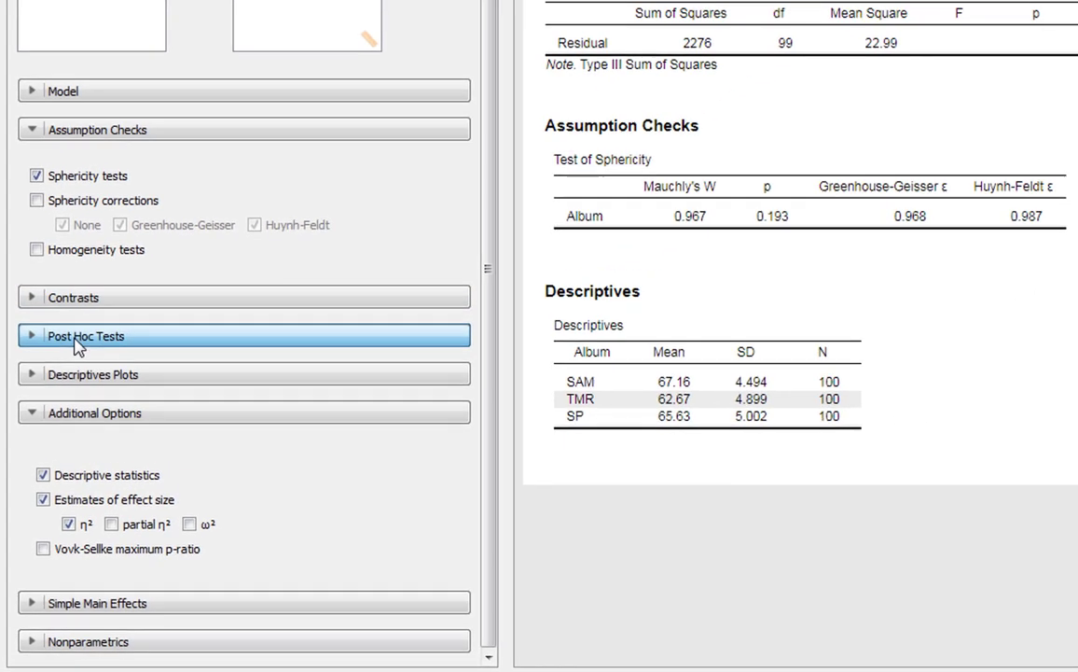
Step: Run post hoc comparisons on Album with Cohen's d effect sizes
click(77, 340)
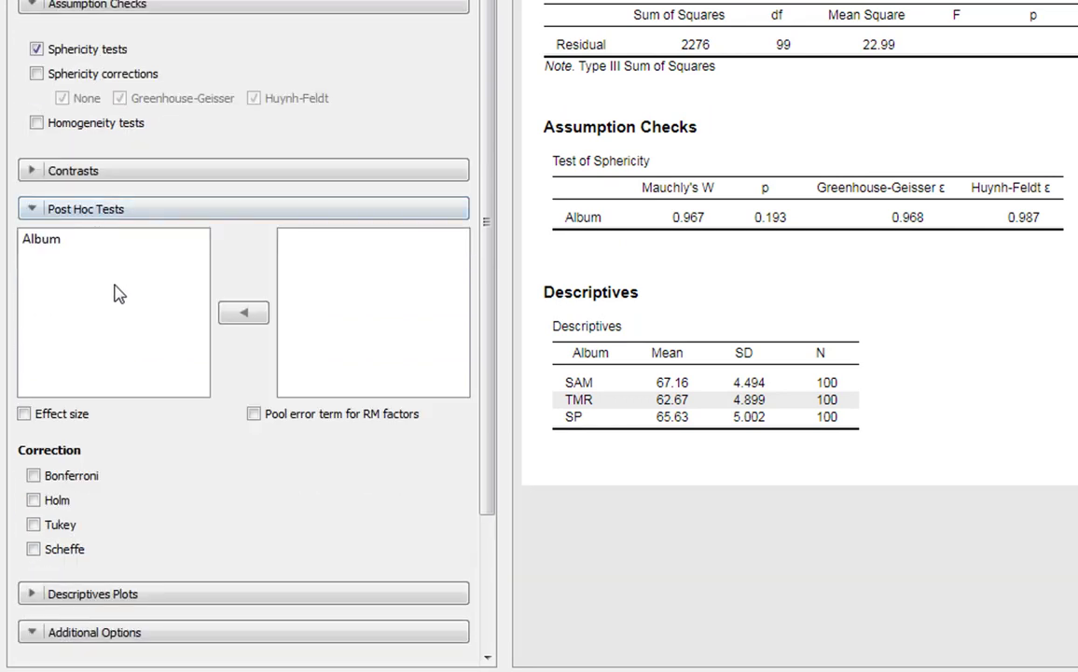
click(48, 243)
click(257, 315)
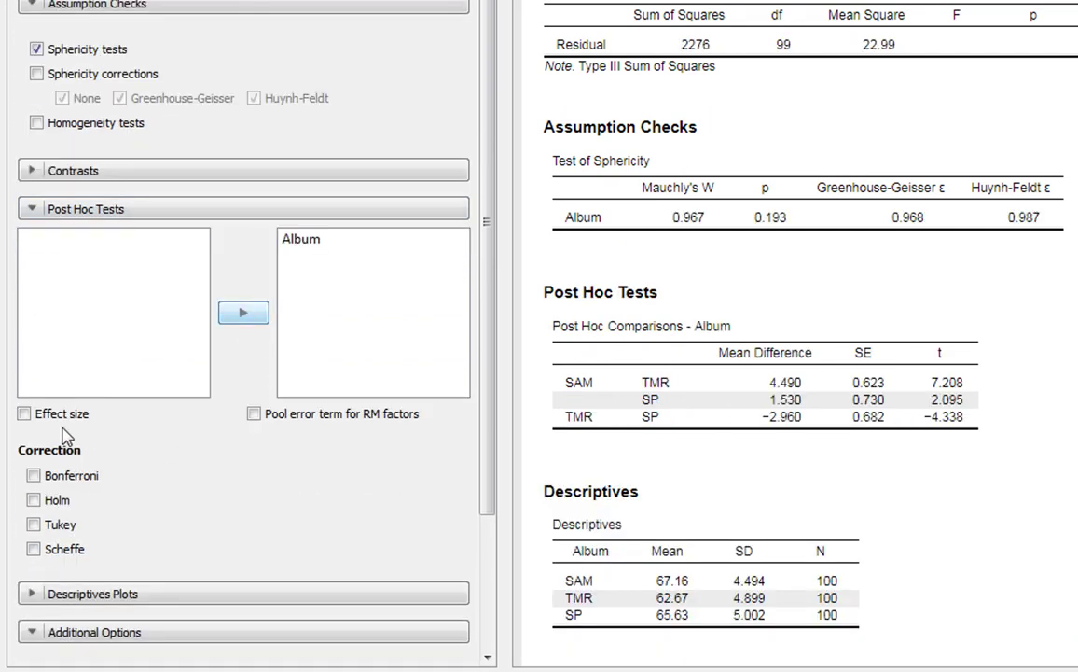
click(24, 414)
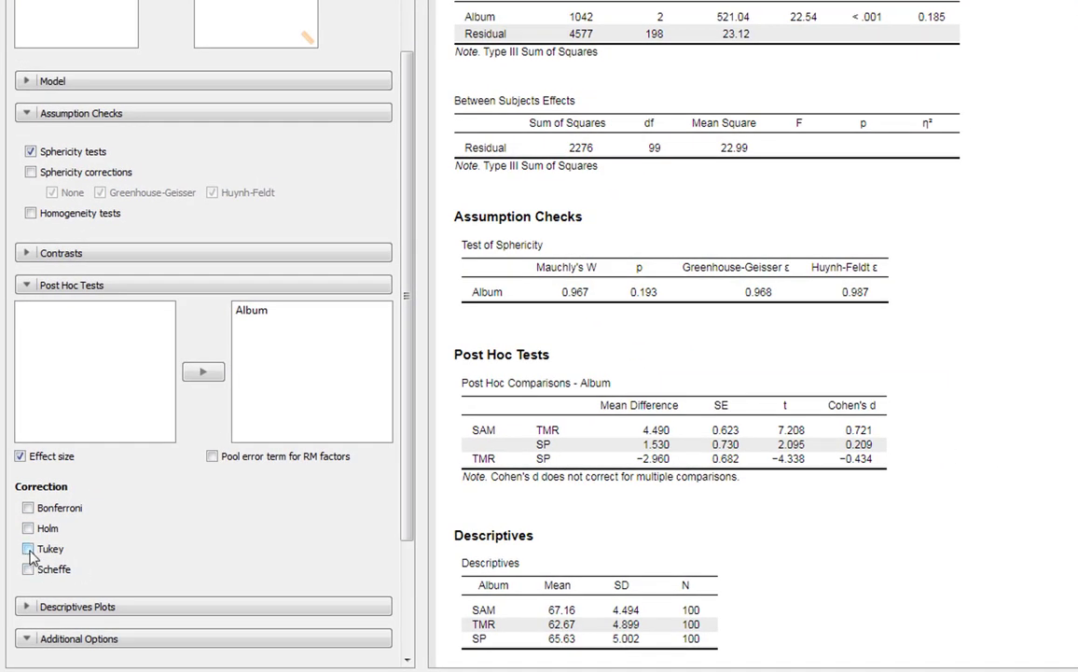
Step: Try Tukey and Scheffe corrections, then keep only Holm for the post hoc p-values
click(29, 550)
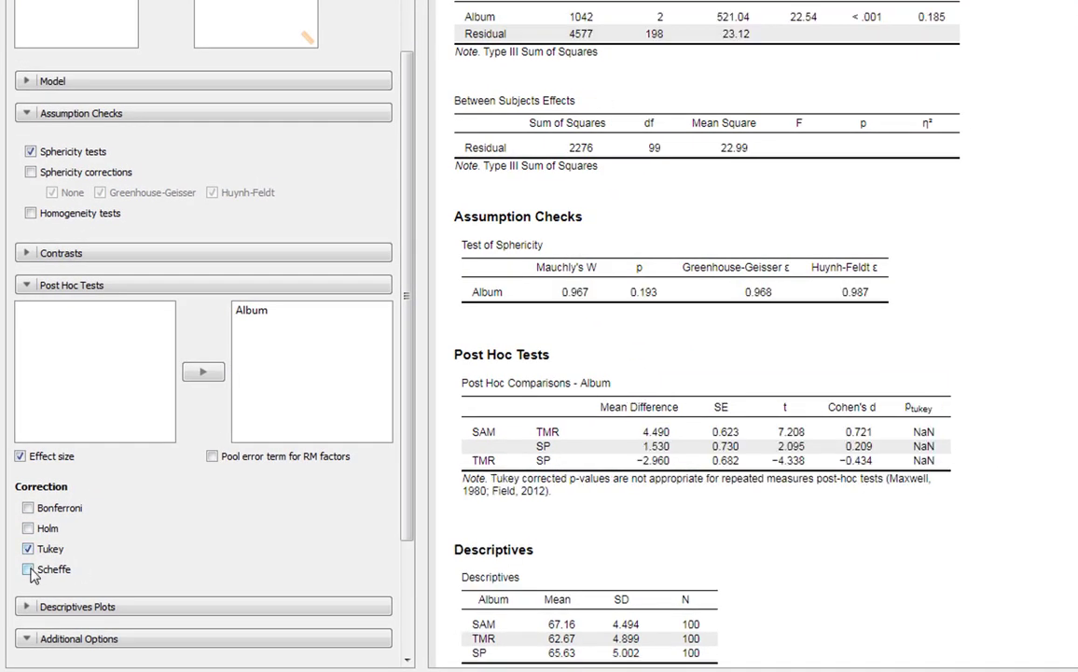
click(29, 570)
click(28, 549)
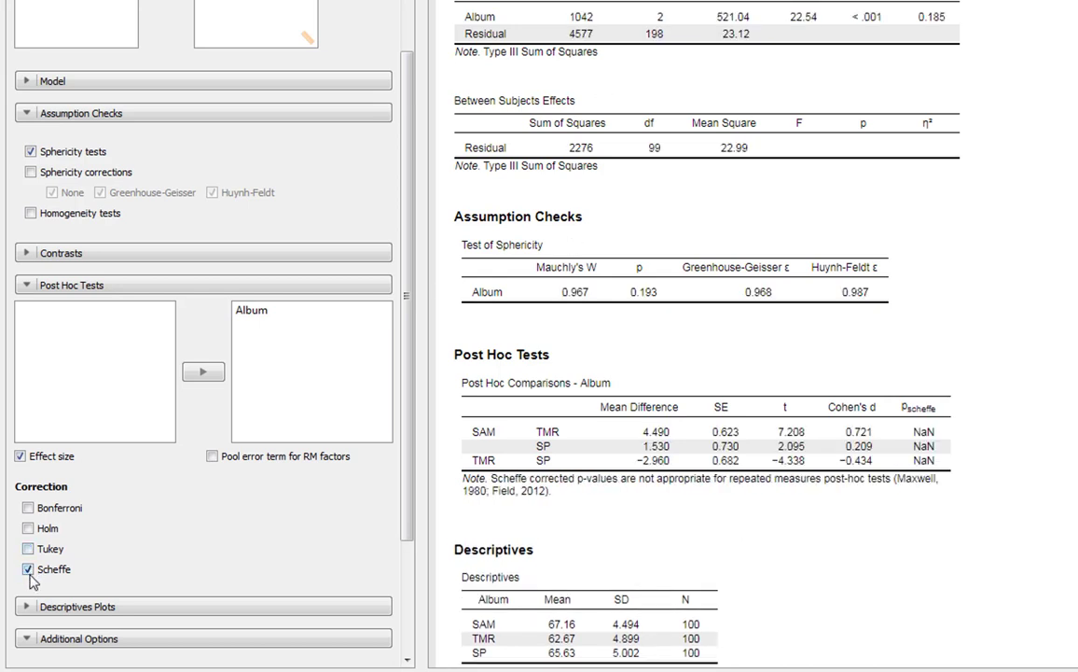
click(29, 571)
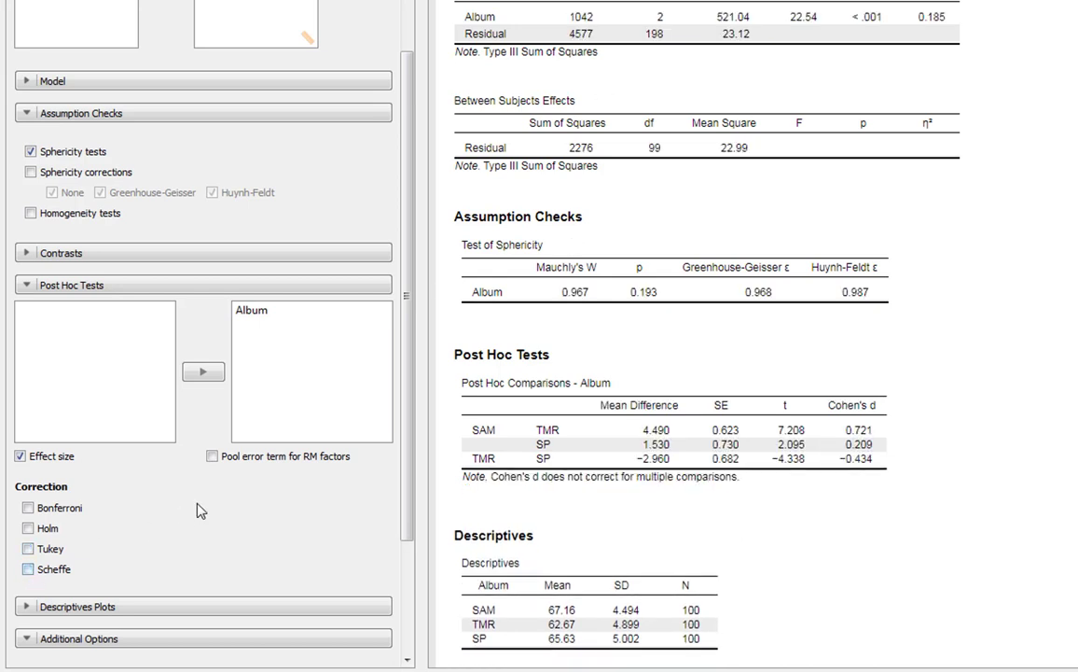
click(29, 529)
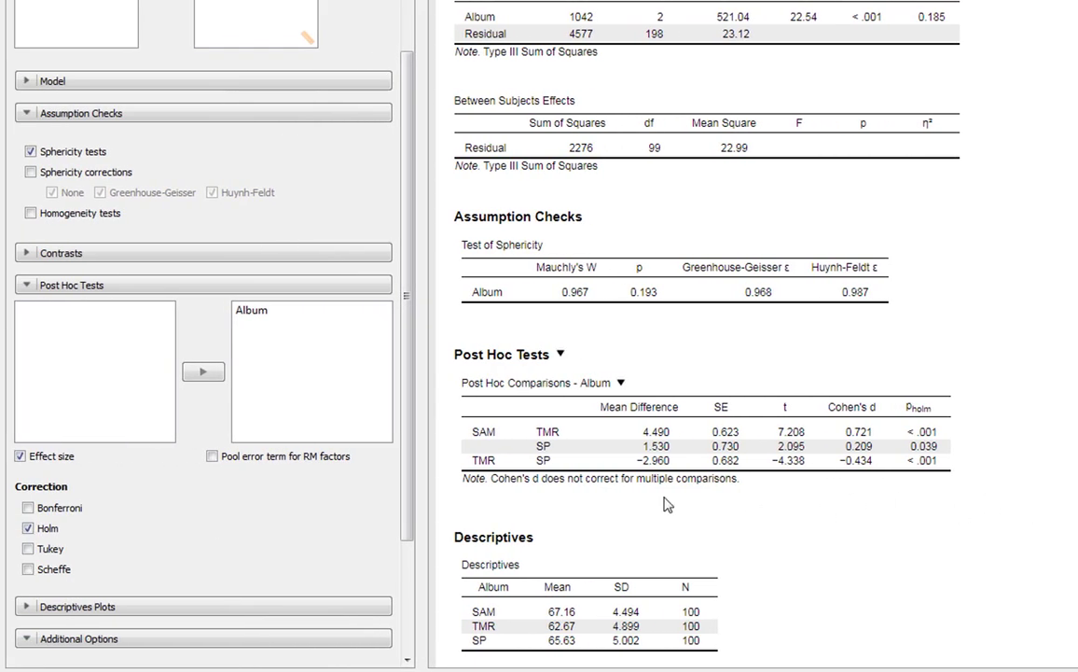
Step: Plot Album on the horizontal axis of a descriptives plot with error bars
click(79, 638)
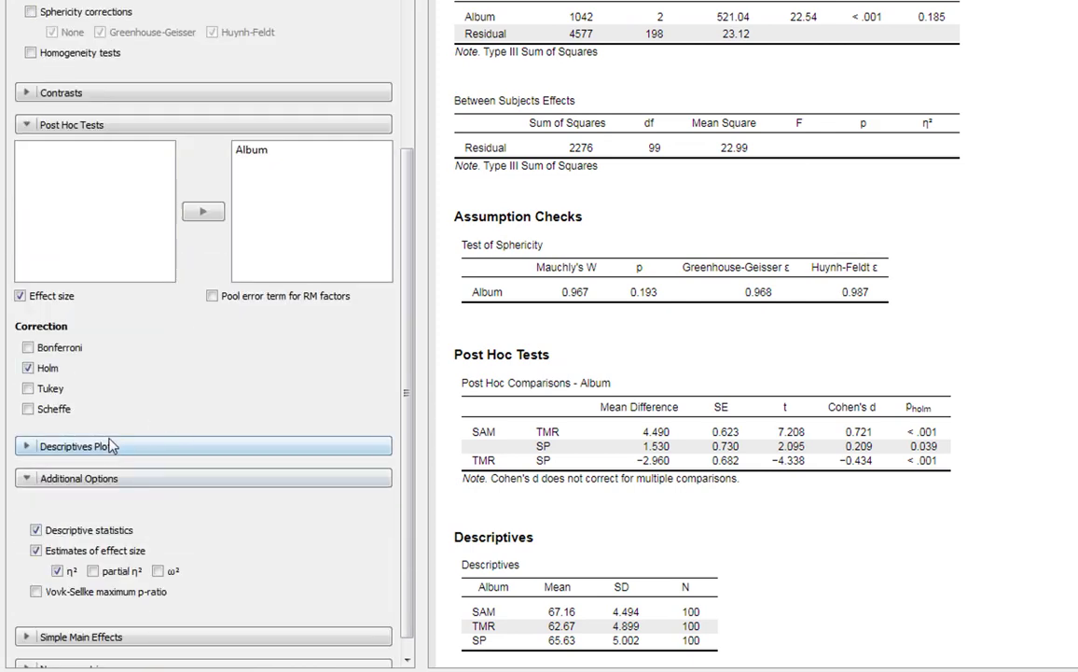
click(107, 450)
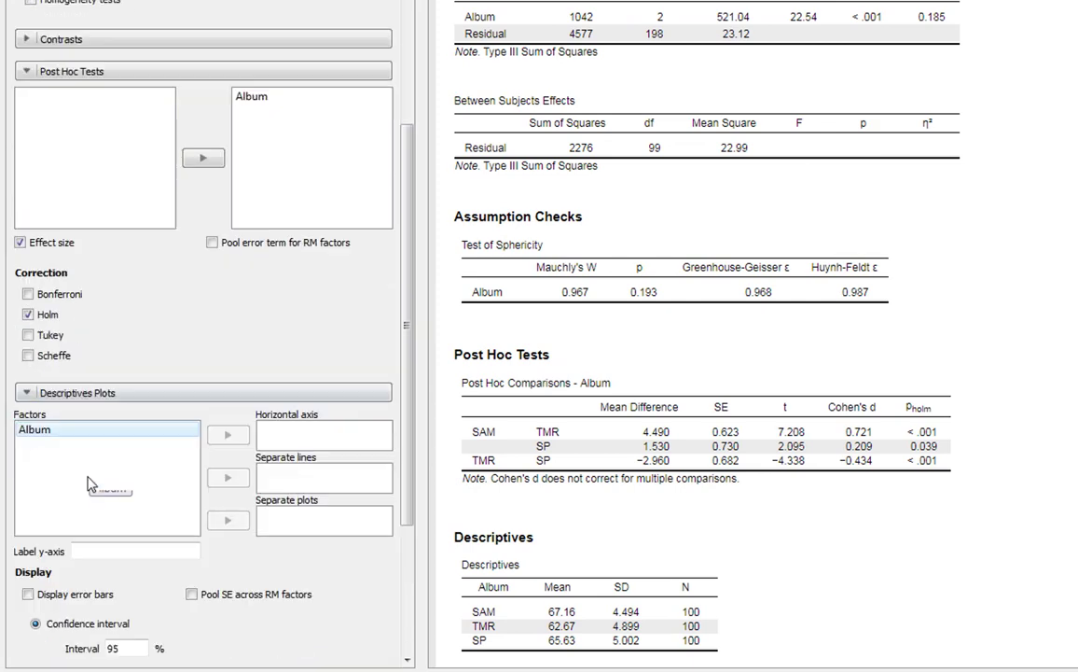
click(34, 376)
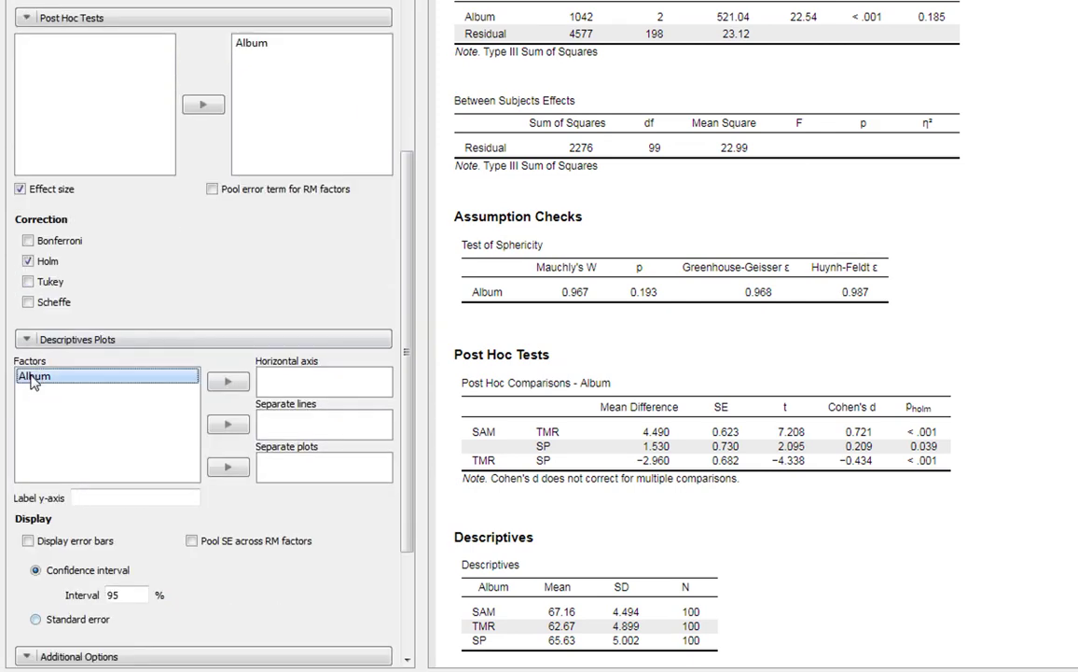
click(228, 383)
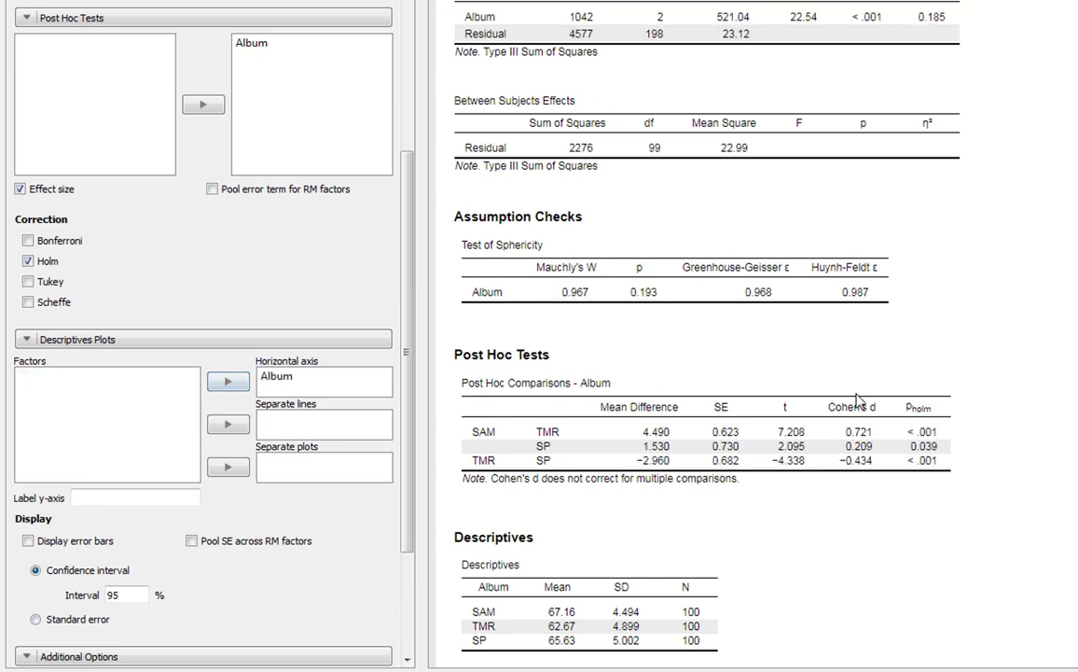
scroll(856, 402, down, 2)
scroll(856, 403, down, 1)
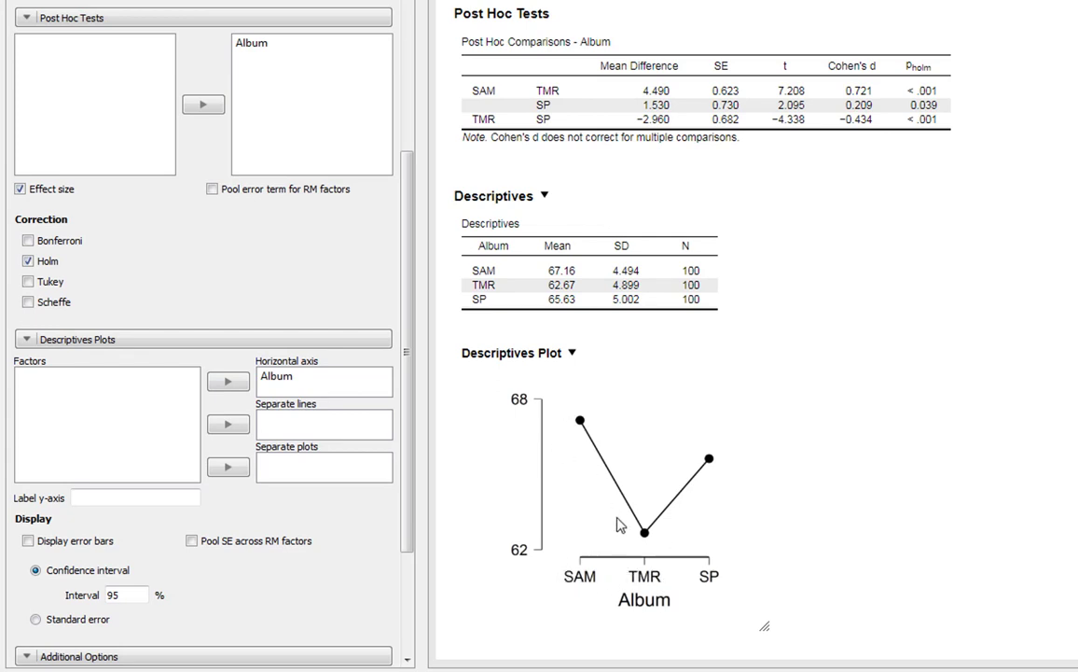
click(33, 544)
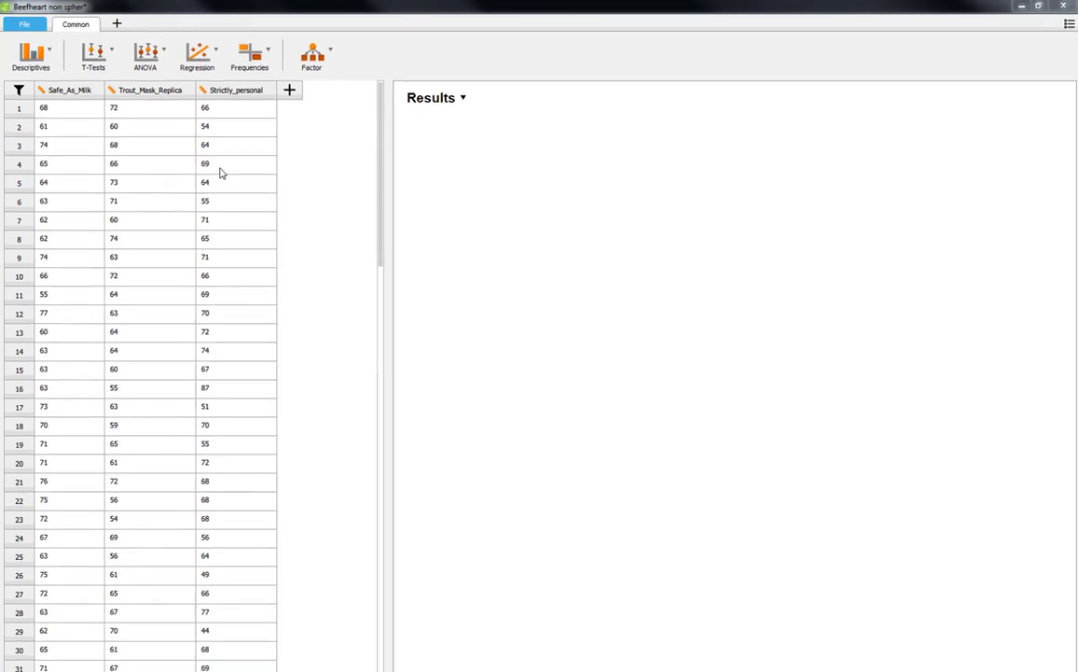
Step: Start a new Repeated Measures ANOVA on the Beefheart non spher data
click(153, 67)
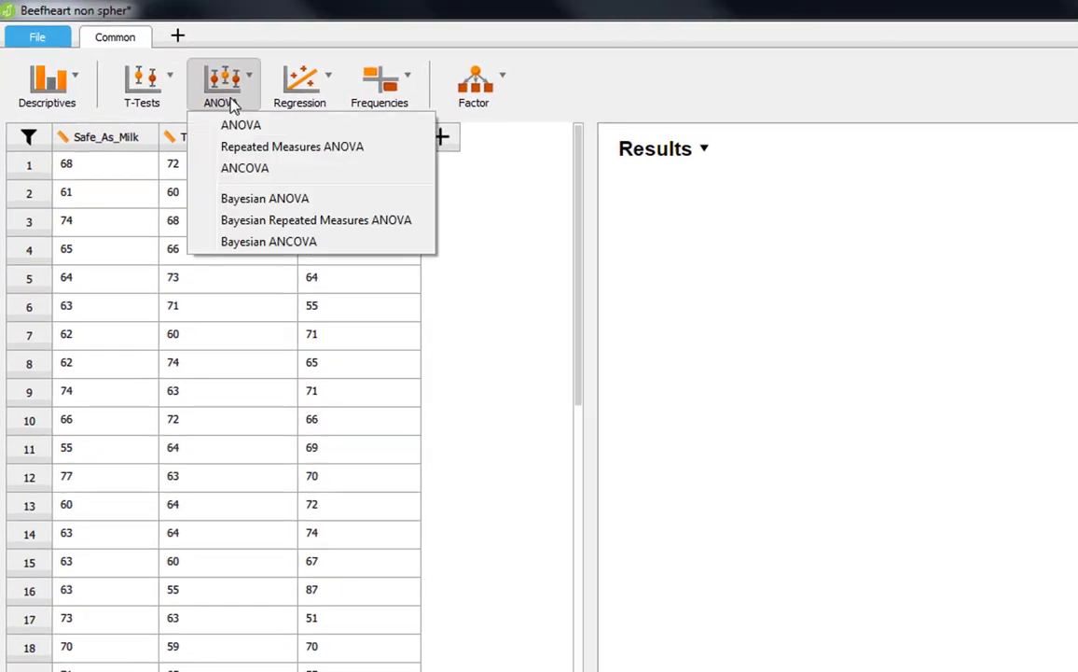
click(240, 146)
drag(201, 145, 249, 175)
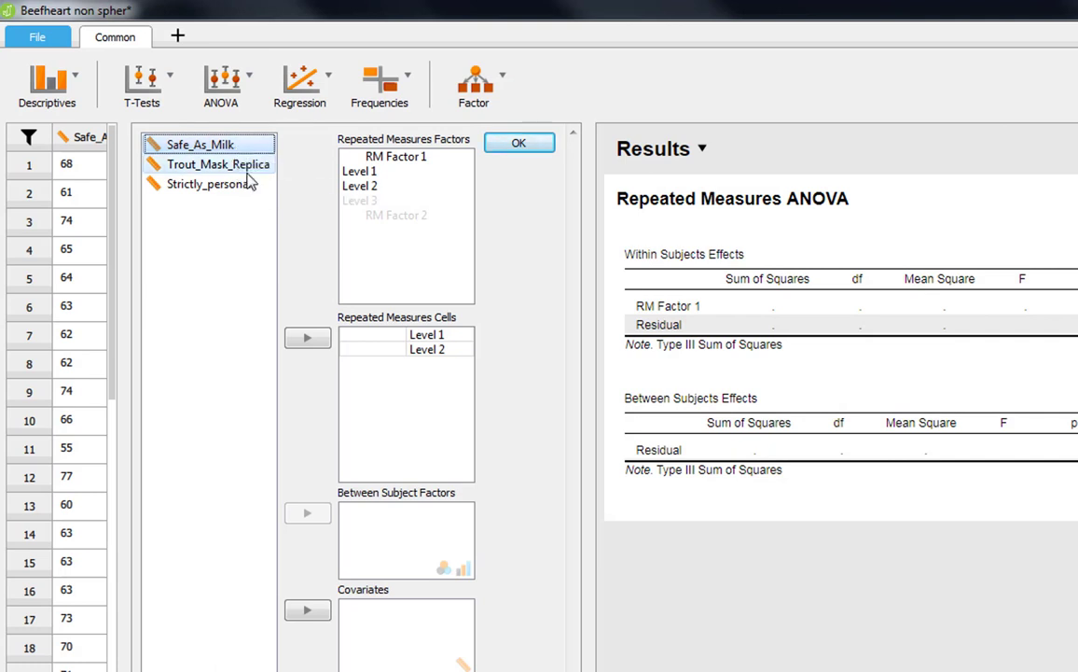
Step: Rename the first level of RM Factor 1 to SAP
double_click(361, 171)
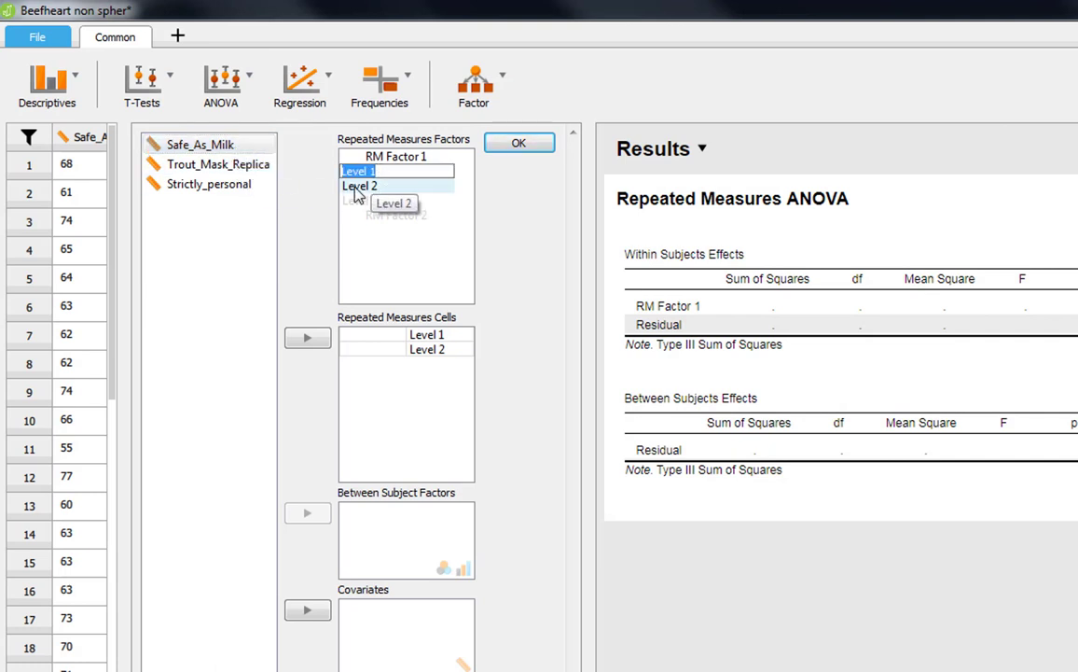
text(SAP)
key(Return)
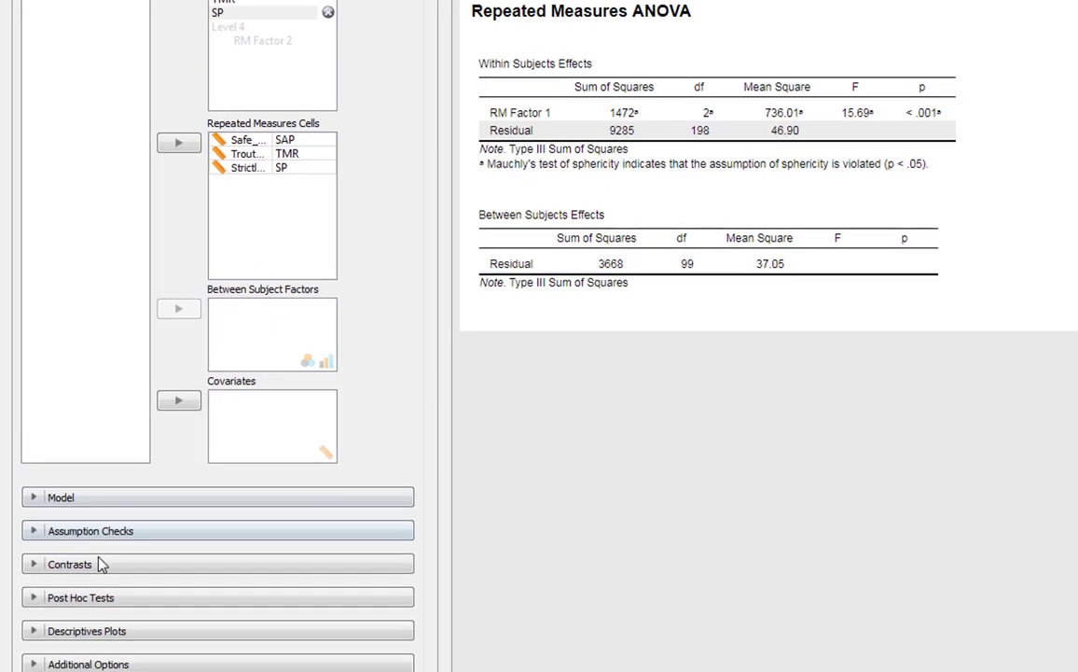
Step: Turn on Mauchly's sphericity test and the sphericity-corrected rows in the within-subjects table
click(93, 531)
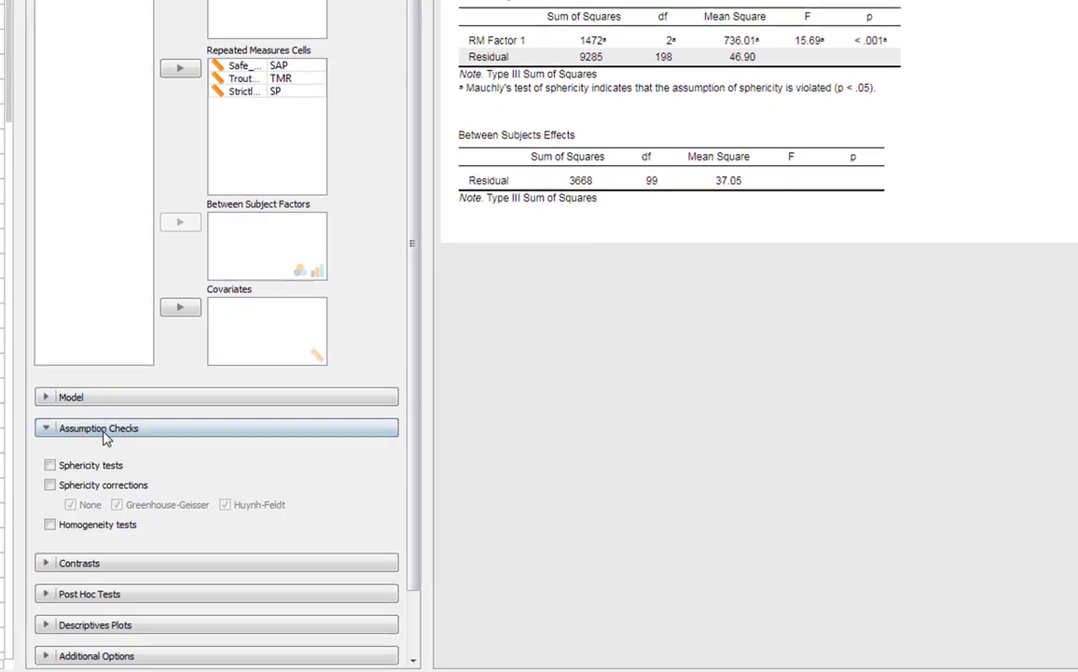
click(51, 464)
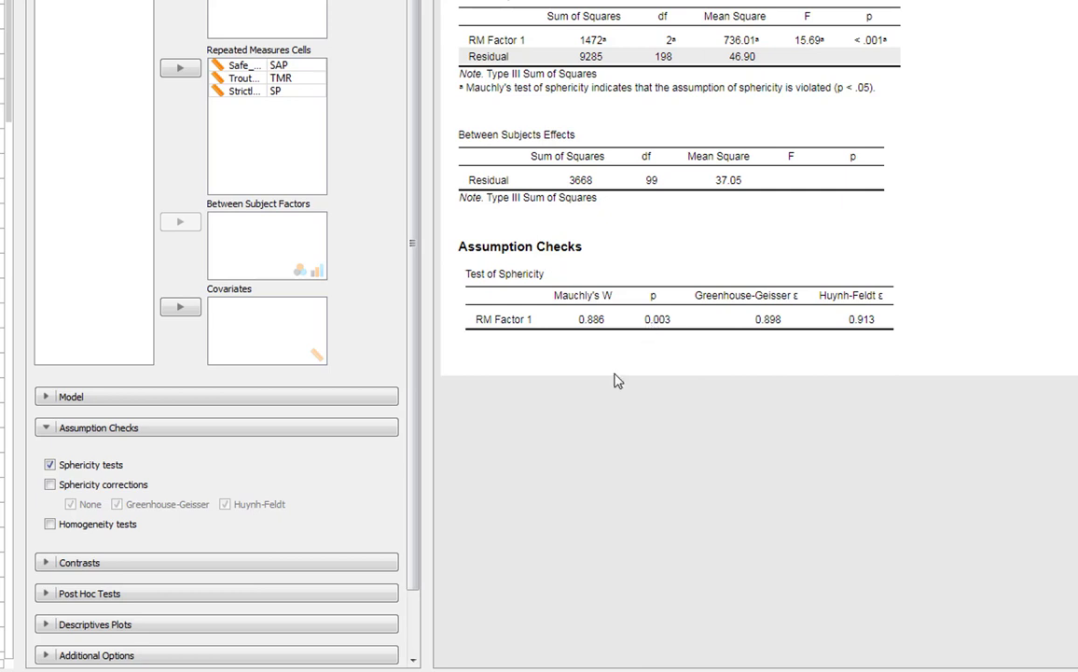
click(51, 484)
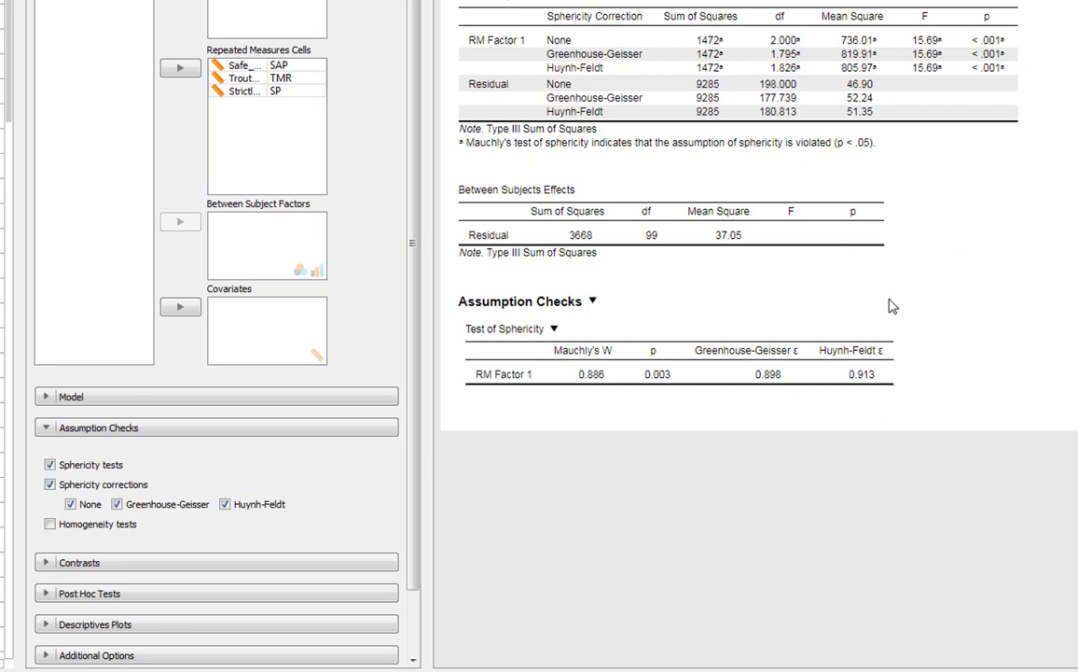
Step: Remove the uncorrected and Greenhouse-Geisser rows, leaving only the Huynh-Feldt correction
click(70, 504)
click(116, 504)
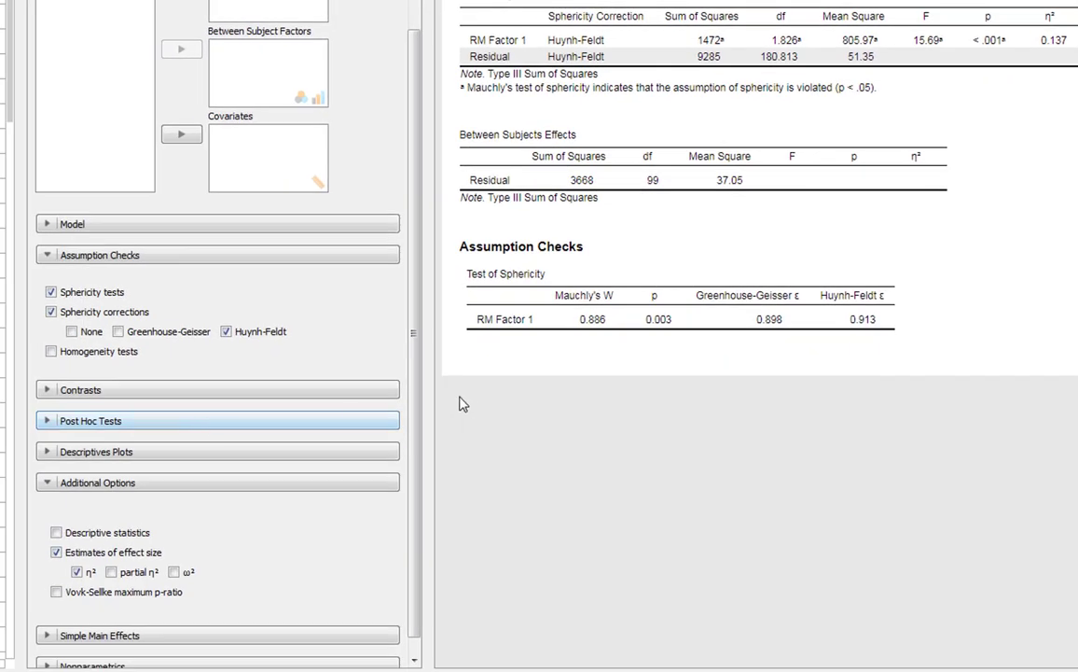
Step: Expand the Post Hoc Tests section and scroll down through its options
click(109, 423)
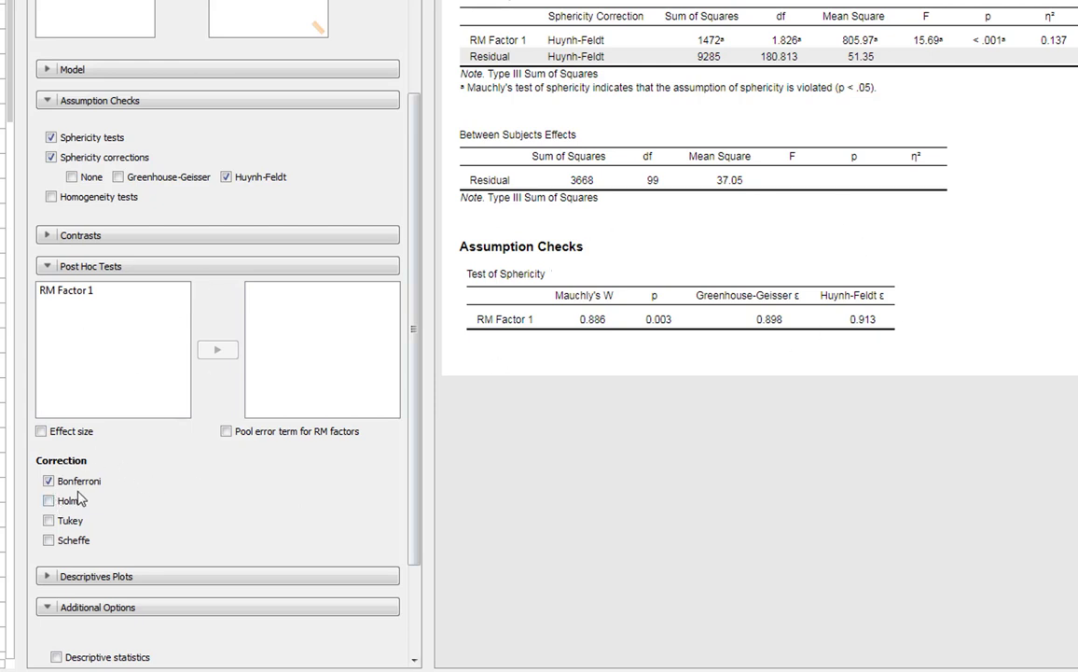
scroll(367, 361, down, 3)
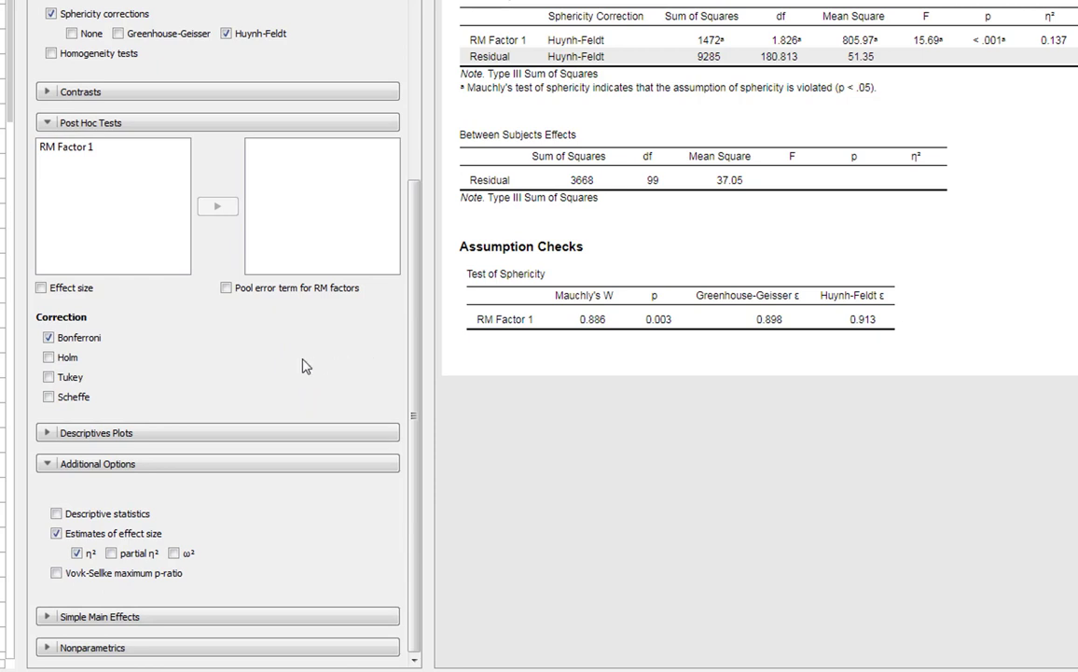
Step: Run a Friedman test on RM Factor 1 with Connover's post hoc comparisons
click(110, 651)
click(88, 516)
click(239, 526)
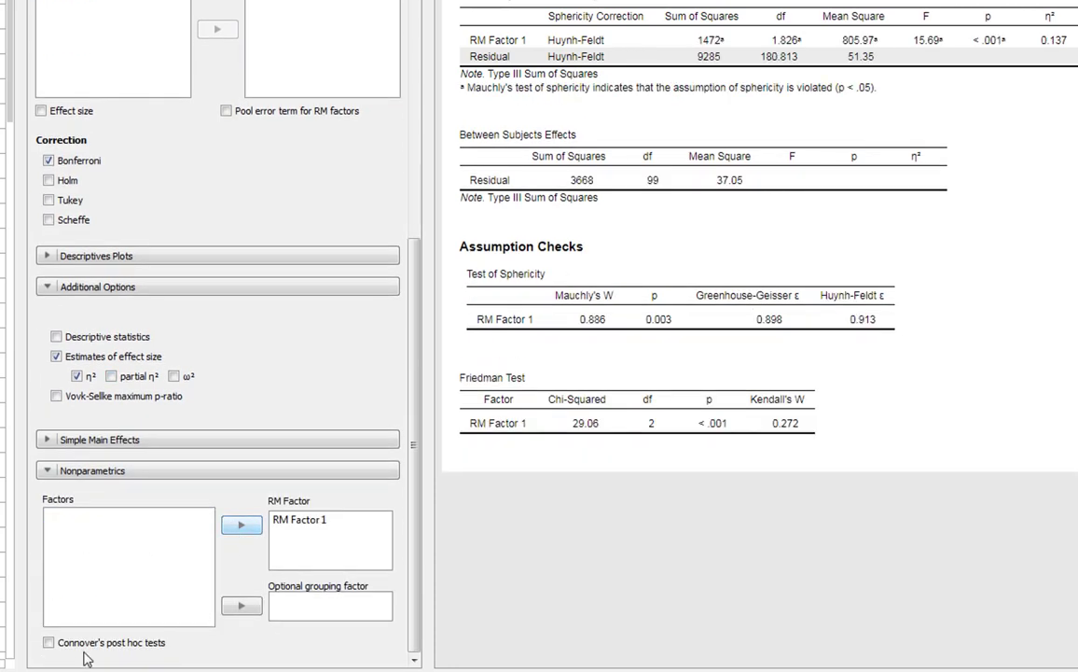
click(48, 642)
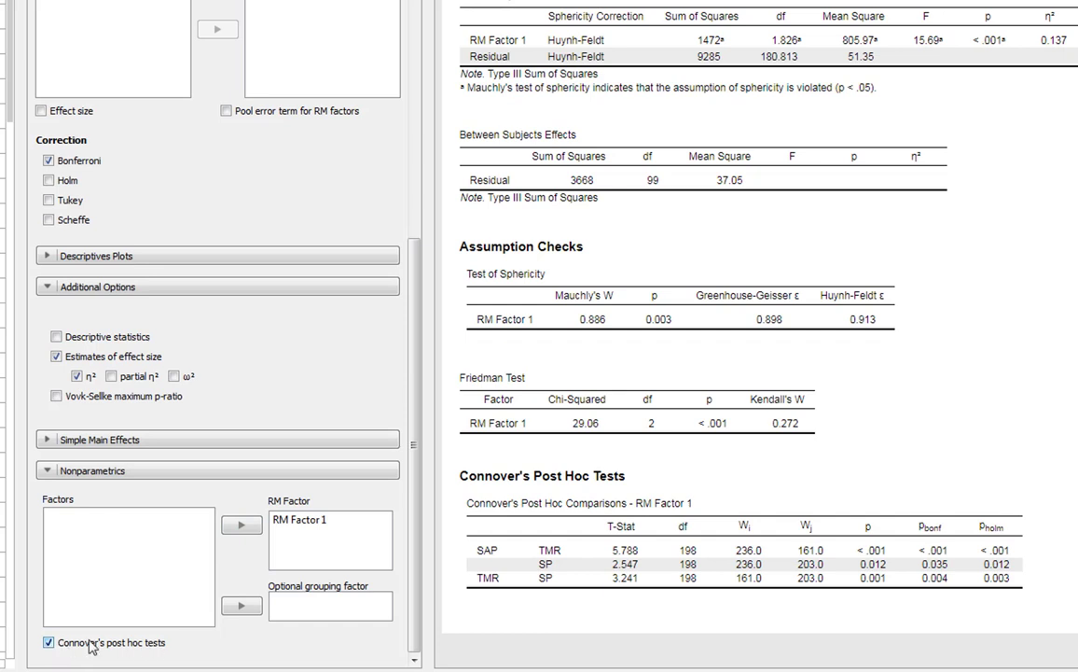